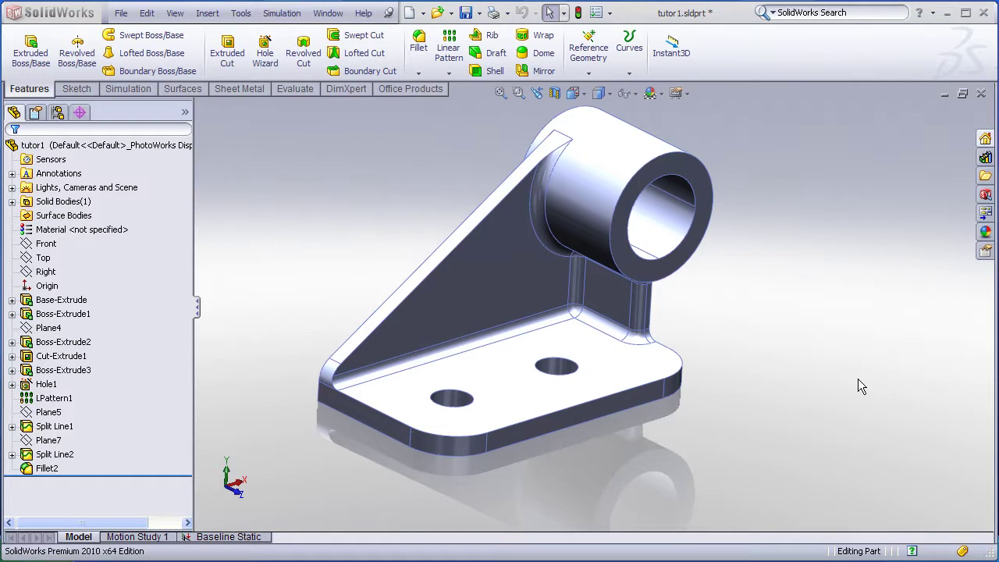
Switch to the Baseline Static study and display the Stress1 von Mises plot peaking at 43.614 MPa
{"action": "left_click", "coordinate": [245, 537]}
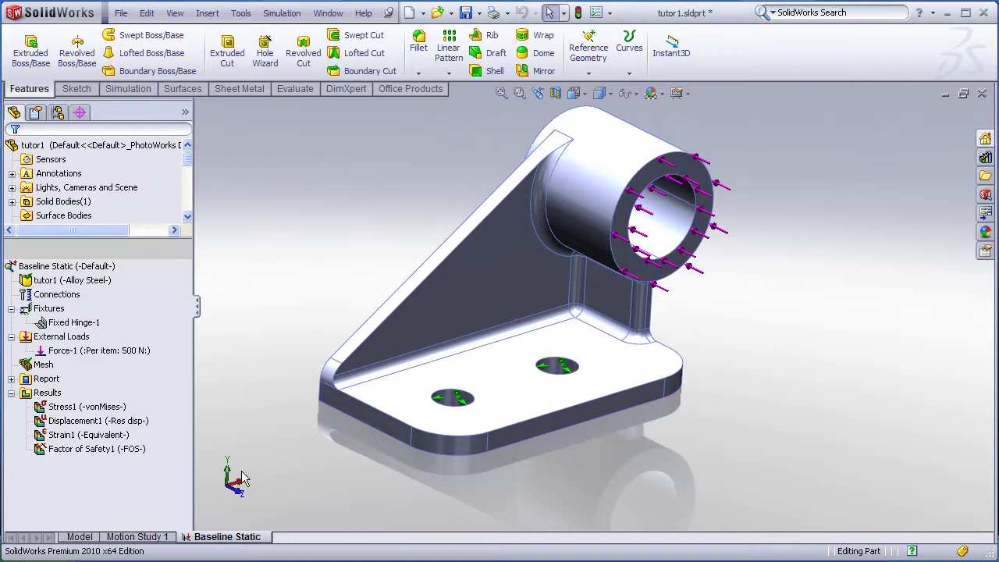
{"action": "double_click", "coordinate": [43, 410]}
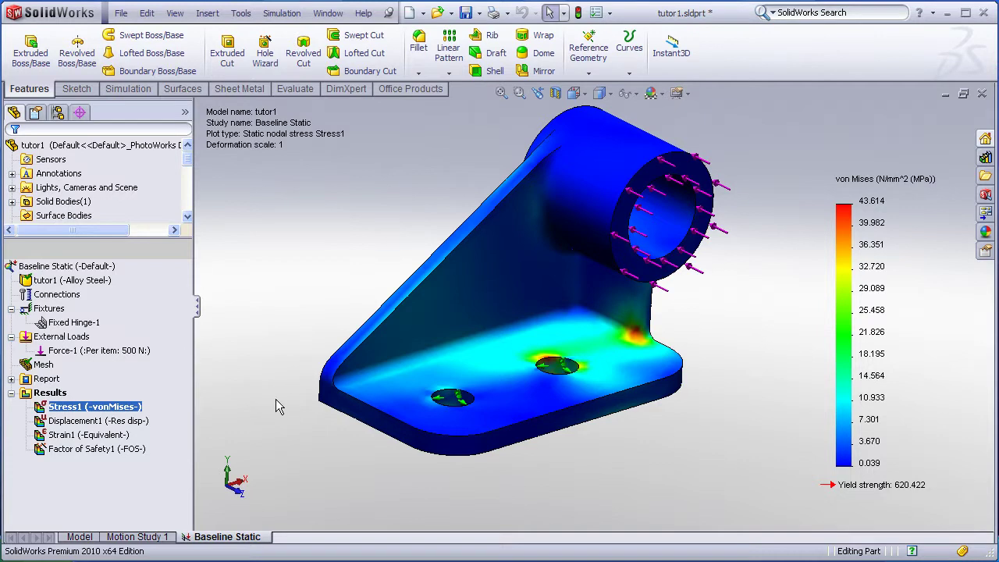
{"action": "right_click", "coordinate": [47, 412]}
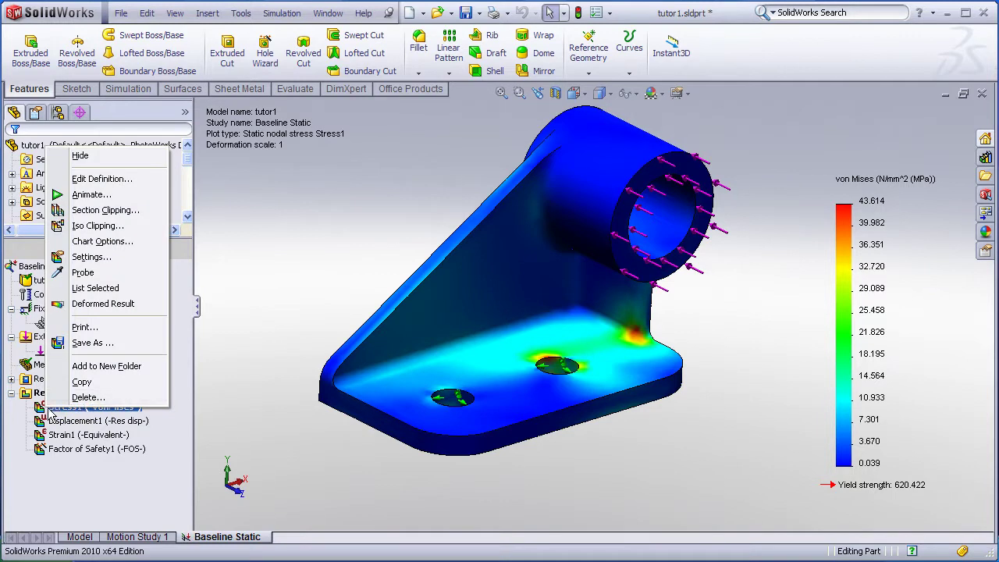
{"action": "key", "text": "Escape"}
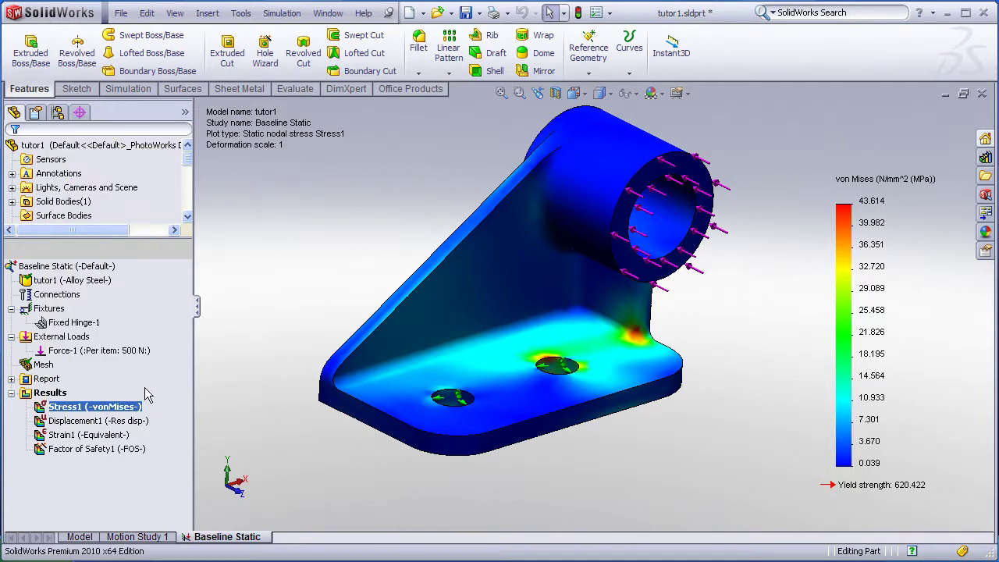
Edit the Stress1 definition, keeping von Mises as the component in N/mm^2 (MPa)
{"action": "double_click", "coordinate": [44, 409]}
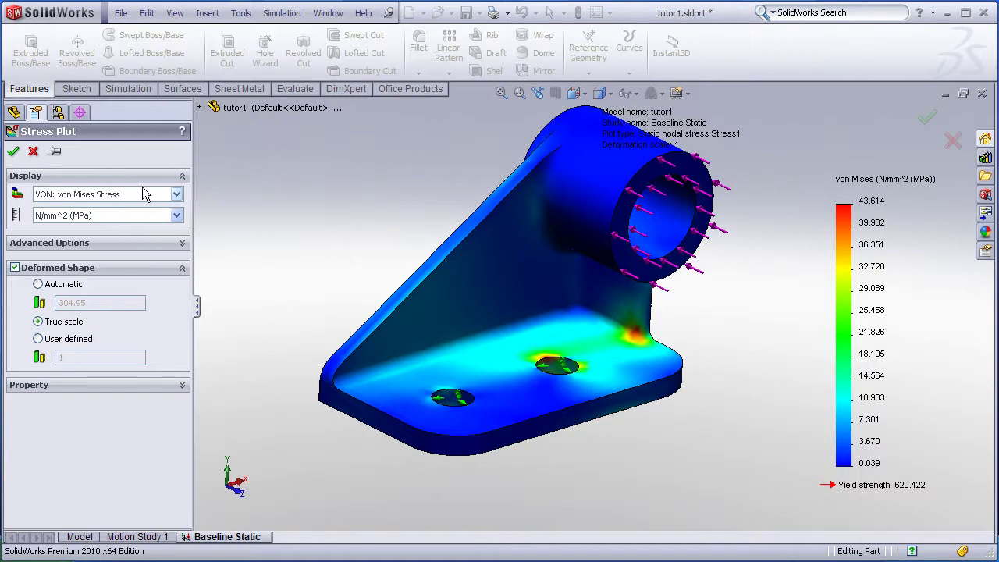
{"action": "left_click", "coordinate": [177, 195]}
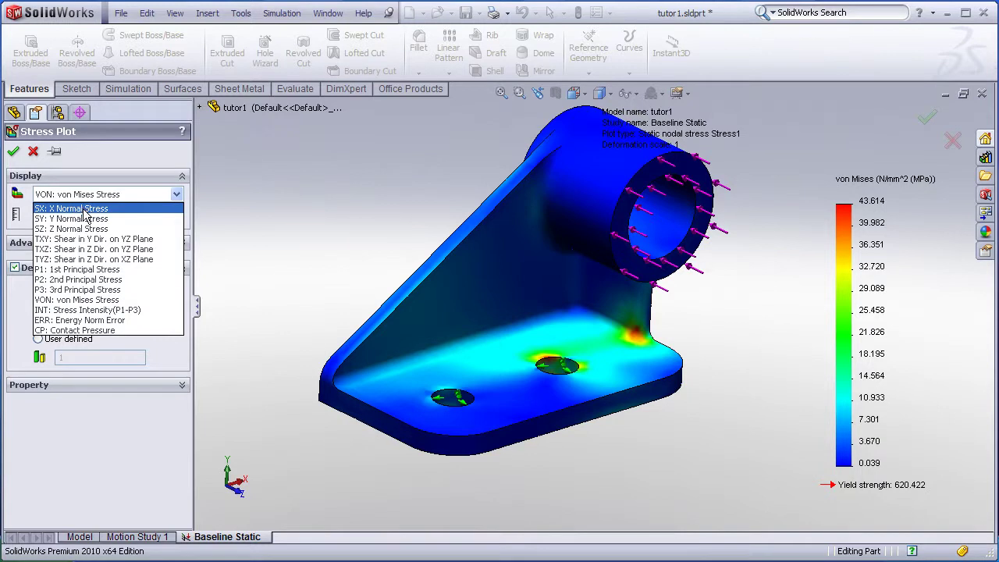
{"action": "left_click", "coordinate": [121, 164]}
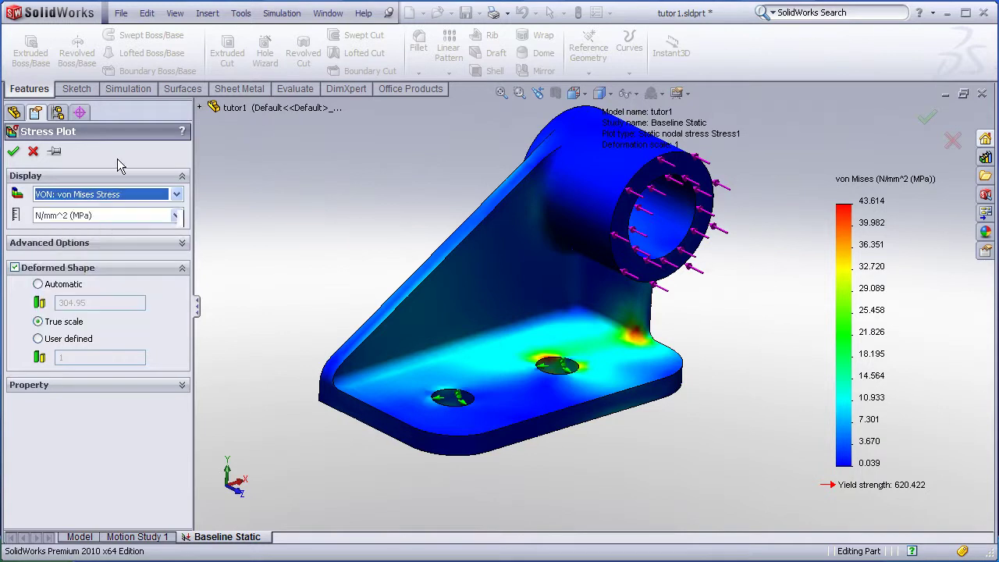
{"action": "left_click", "coordinate": [178, 217]}
{"action": "left_click", "coordinate": [232, 219]}
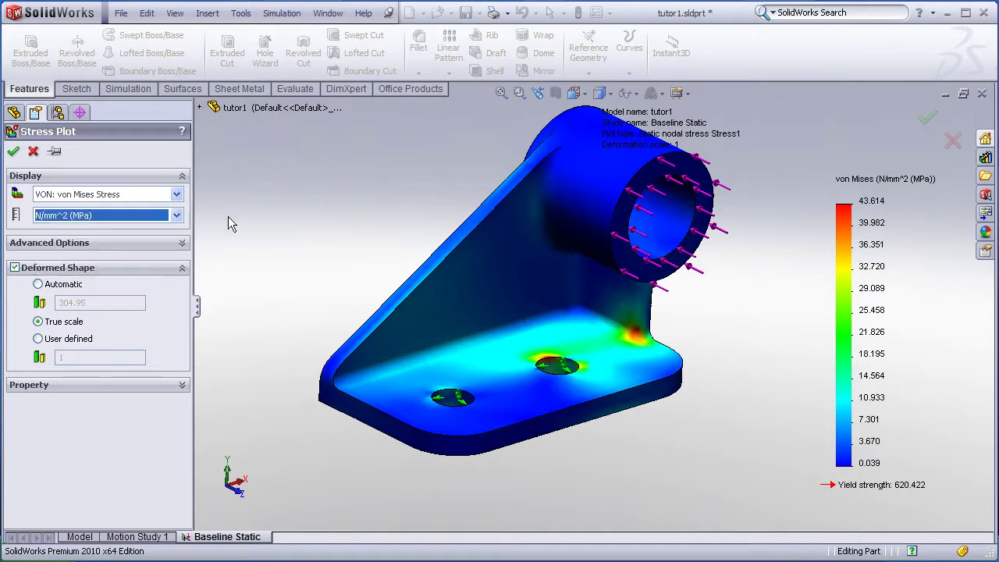
Check the advanced options, leaving tensor plot off and deformed shape at automatic scale
{"action": "left_click", "coordinate": [182, 242]}
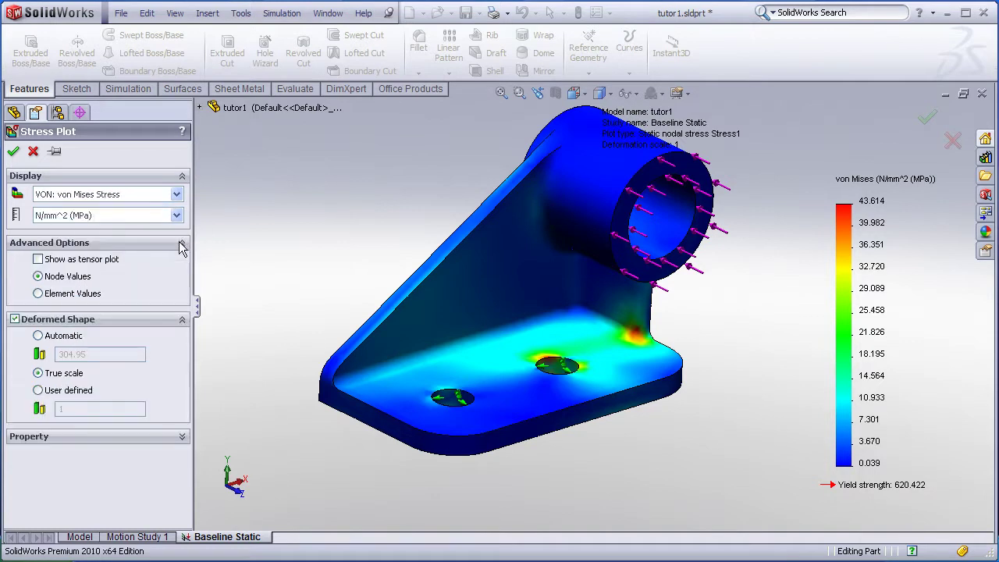
{"action": "left_click", "coordinate": [72, 267]}
{"action": "left_click", "coordinate": [74, 262]}
{"action": "left_click", "coordinate": [182, 242]}
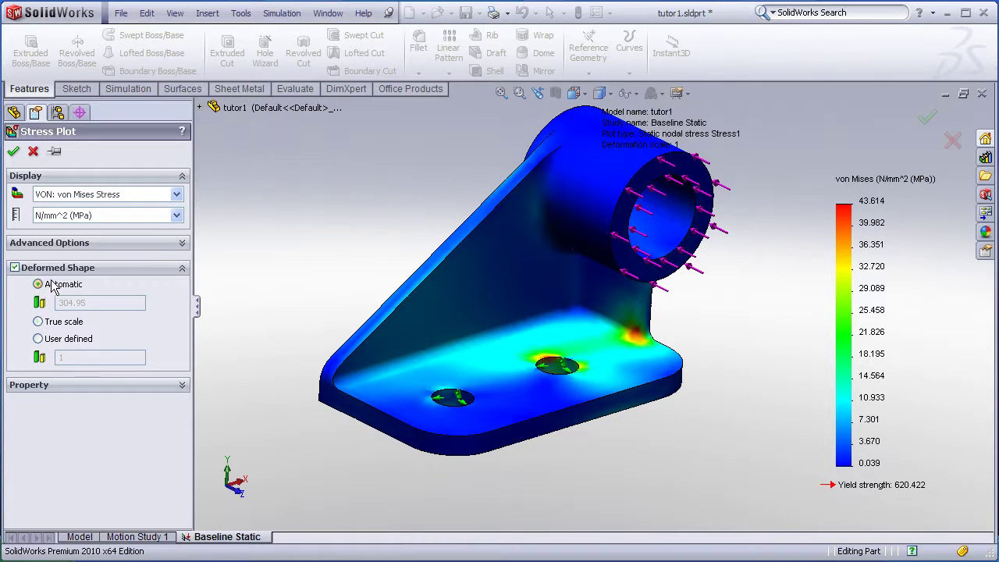
Apply the 304.95-scale deformed plot and orbit the bracket to view the deformation sideways
{"action": "left_click", "coordinate": [14, 152]}
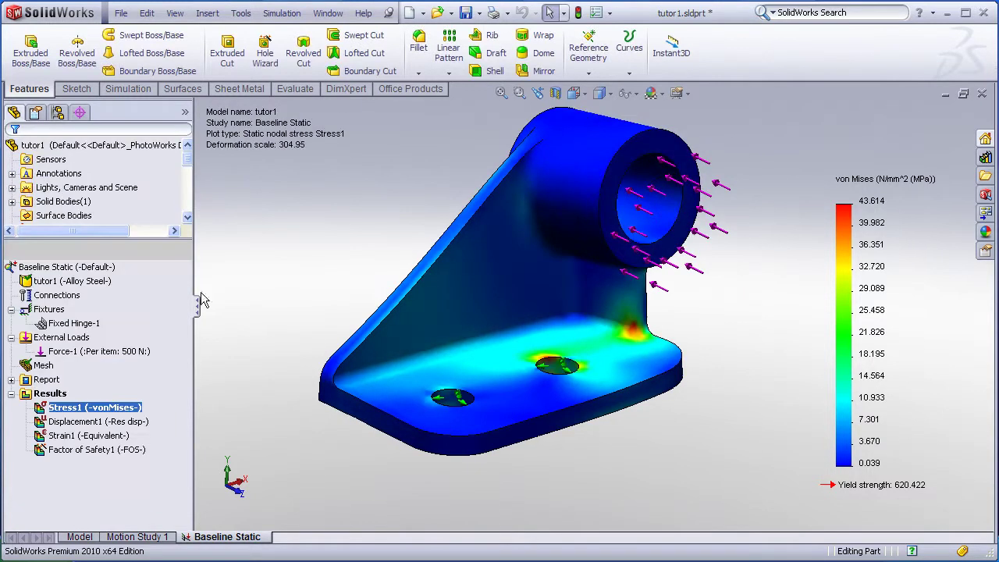
{"action": "middle_click_drag", "start_coordinate": [312, 279], "coordinate": [304, 301]}
{"action": "key", "text": "Escape"}
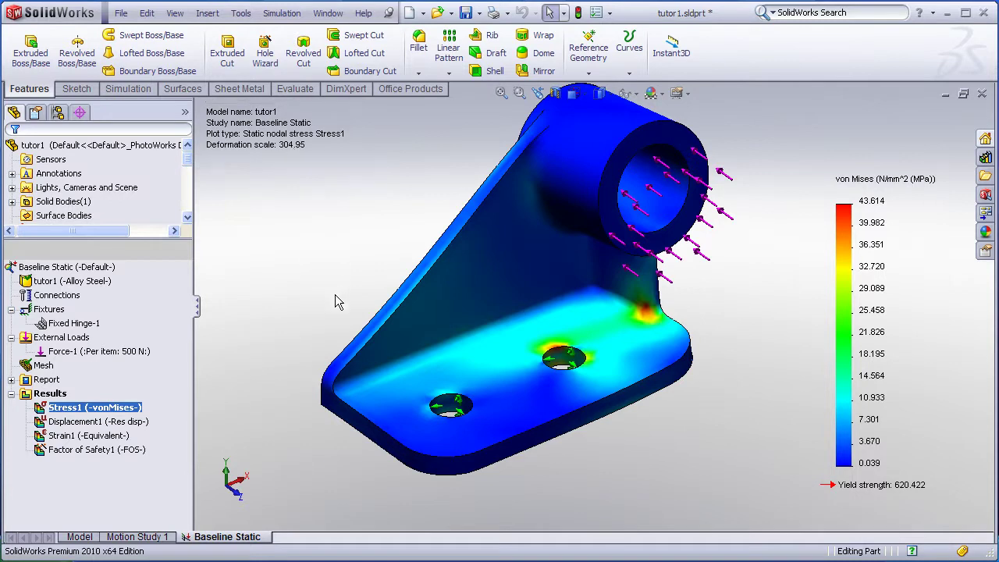
{"action": "middle_click_drag", "start_coordinate": [340, 302], "coordinate": [360, 242]}
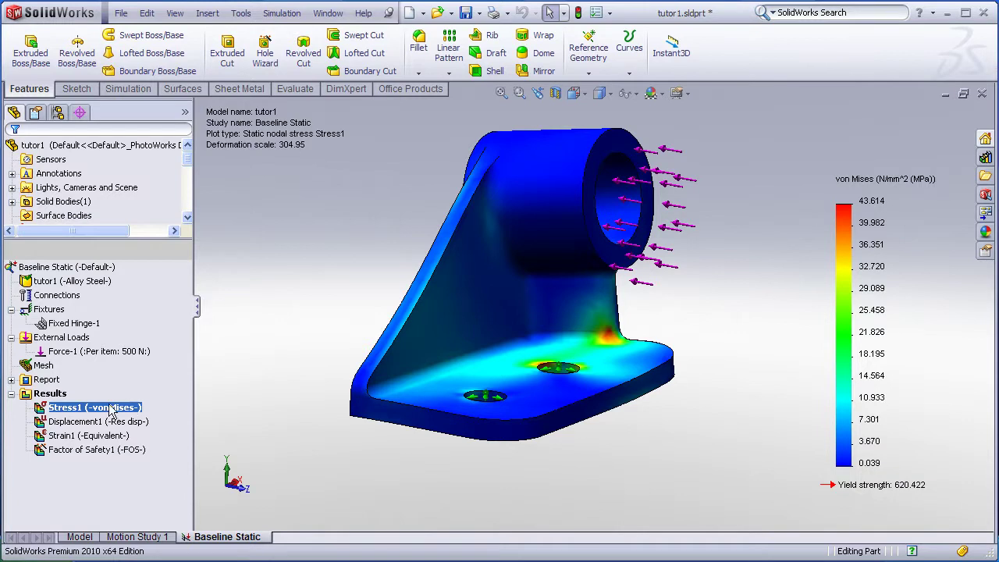
In the Stress1 chart options, turn on the min and max stress labels
{"action": "right_click", "coordinate": [61, 413]}
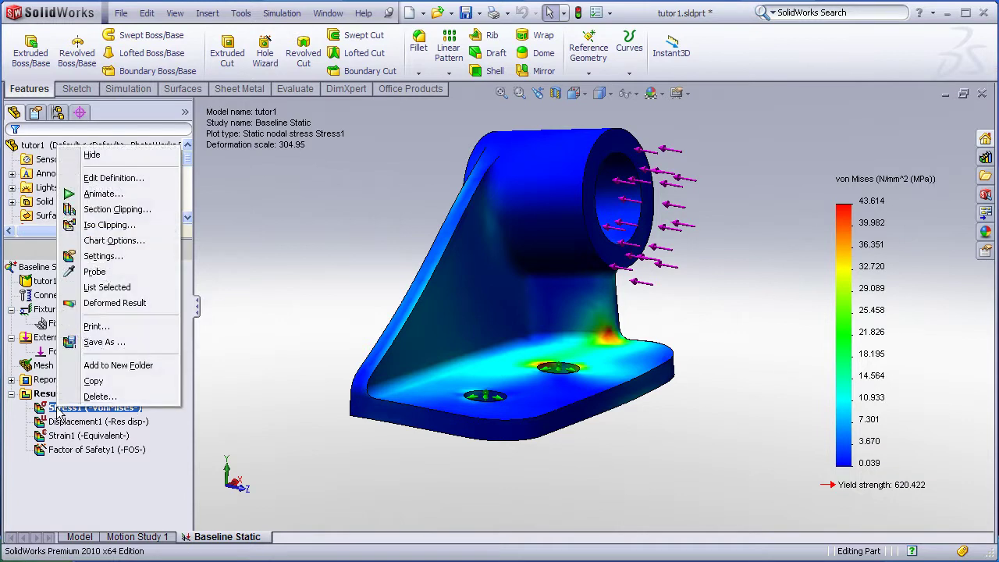
{"action": "left_click", "coordinate": [113, 242]}
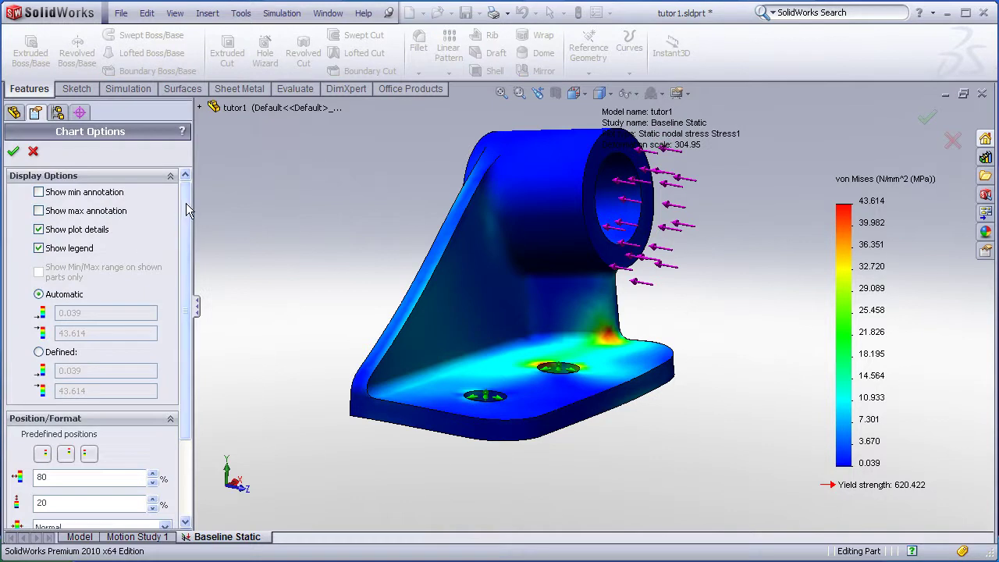
{"action": "scroll", "coordinate": [186, 211], "scroll_direction": "down", "scroll_amount": 1}
{"action": "scroll", "coordinate": [187, 204], "scroll_direction": "up", "scroll_amount": 1}
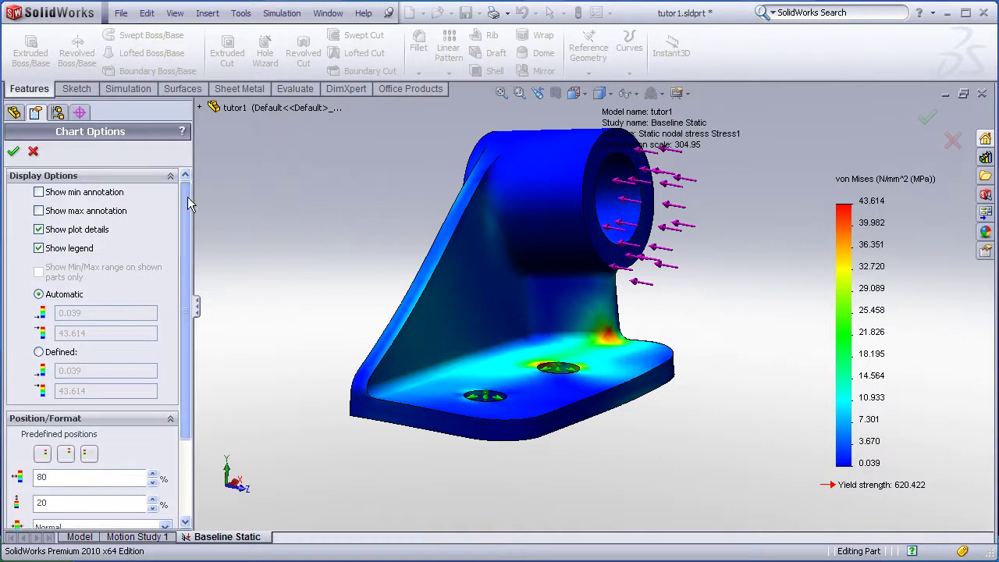
{"action": "left_click", "coordinate": [39, 193]}
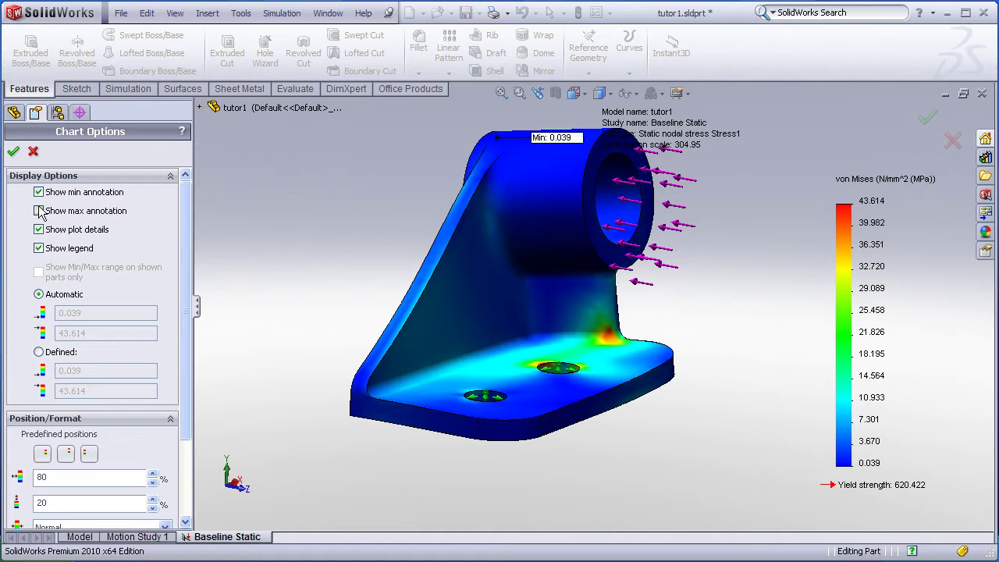
{"action": "left_click", "coordinate": [39, 212]}
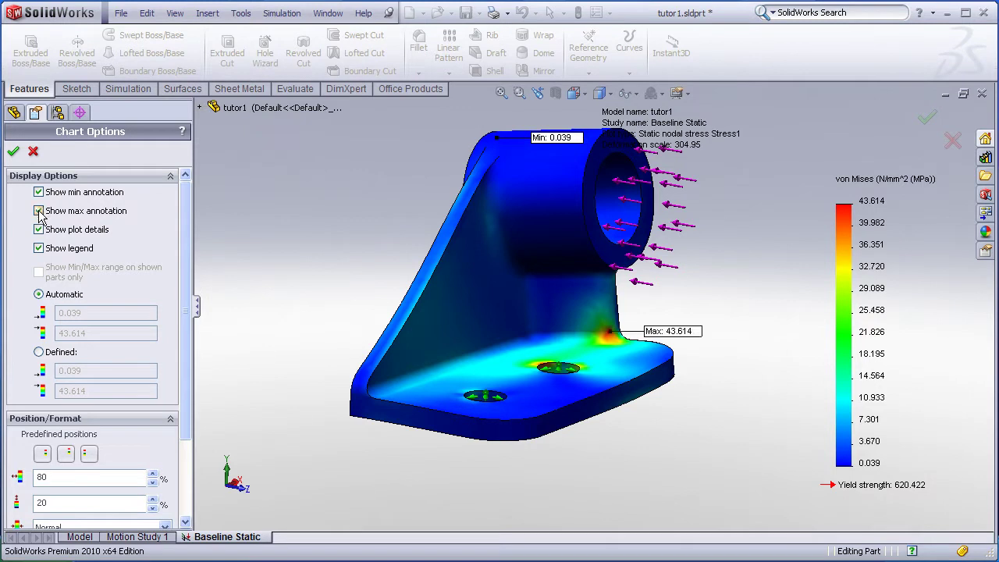
Toggle the plot details and colour legend display options
{"action": "mouse_move", "coordinate": [295, 283]}
{"action": "middle_mouse_down"}
{"action": "mouse_move", "coordinate": [292, 313]}
{"action": "mouse_move", "coordinate": [325, 309]}
{"action": "mouse_move", "coordinate": [297, 325]}
{"action": "mouse_move", "coordinate": [271, 322]}
{"action": "mouse_move", "coordinate": [277, 295]}
{"action": "middle_mouse_up"}
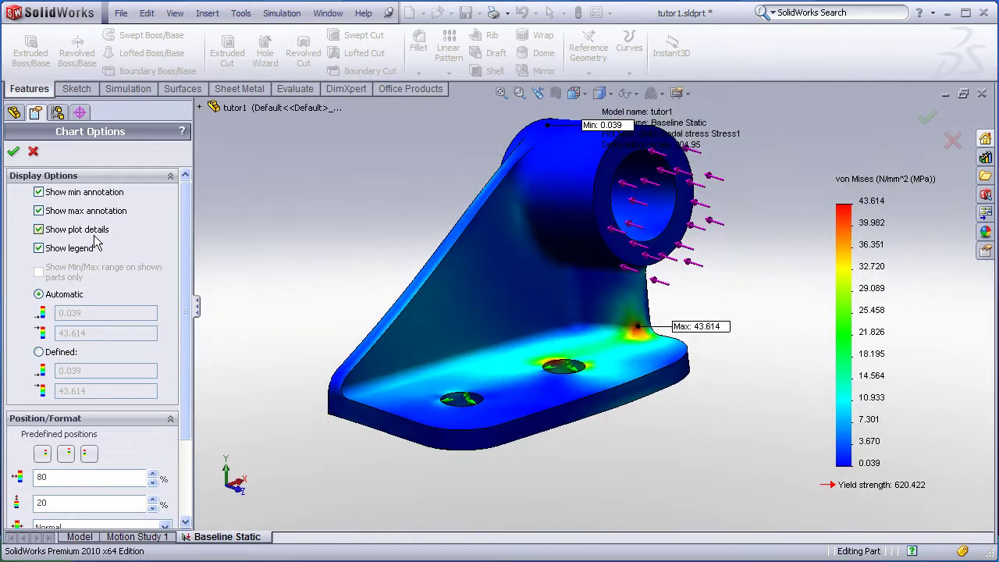
{"action": "left_click", "coordinate": [38, 230]}
{"action": "left_click", "coordinate": [38, 230]}
{"action": "left_click", "coordinate": [38, 248]}
Show the colour legend again and keep its number format as floating
{"action": "left_click", "coordinate": [38, 249]}
{"action": "left_click_drag", "start_coordinate": [188, 350], "coordinate": [170, 448]}
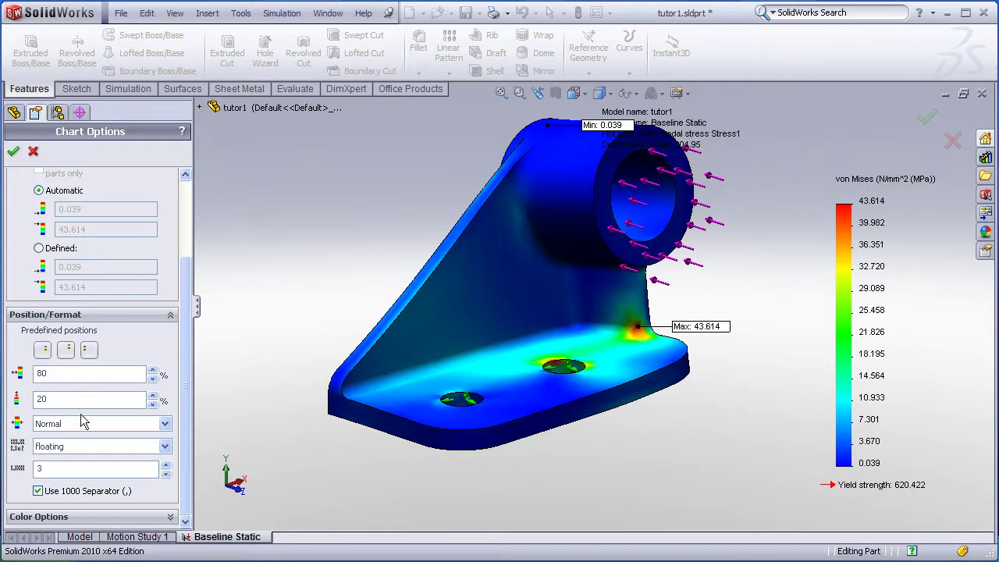
{"action": "left_click", "coordinate": [165, 447]}
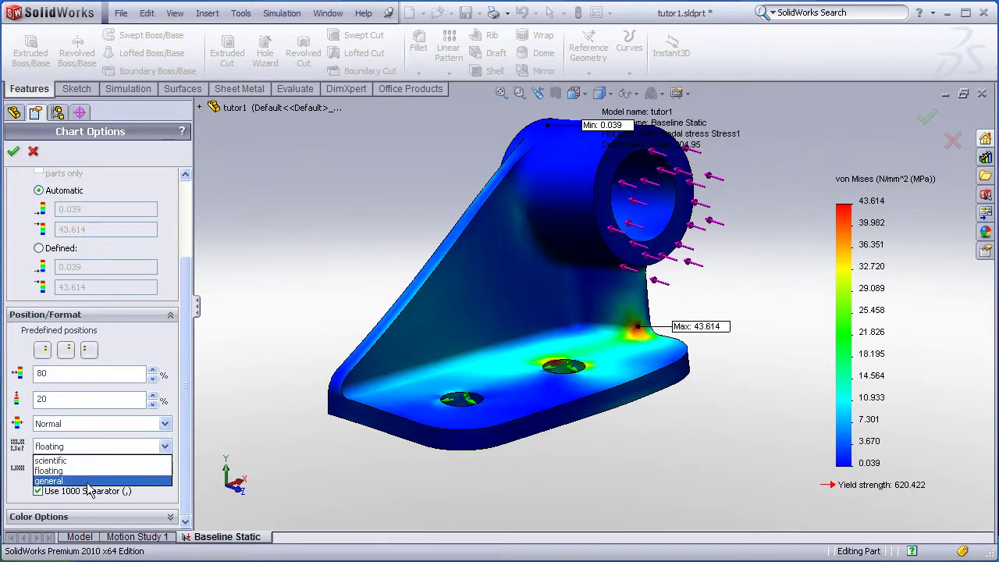
{"action": "left_click", "coordinate": [111, 445]}
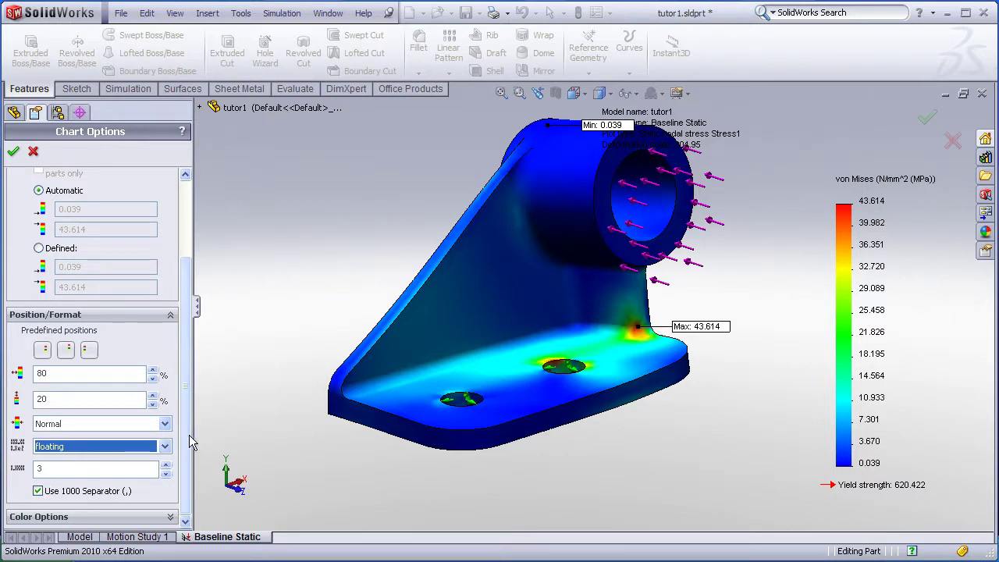
Expand Color Options and apply the chart options, showing 0.039 min and 43.614 max labels
{"action": "left_click", "coordinate": [171, 517]}
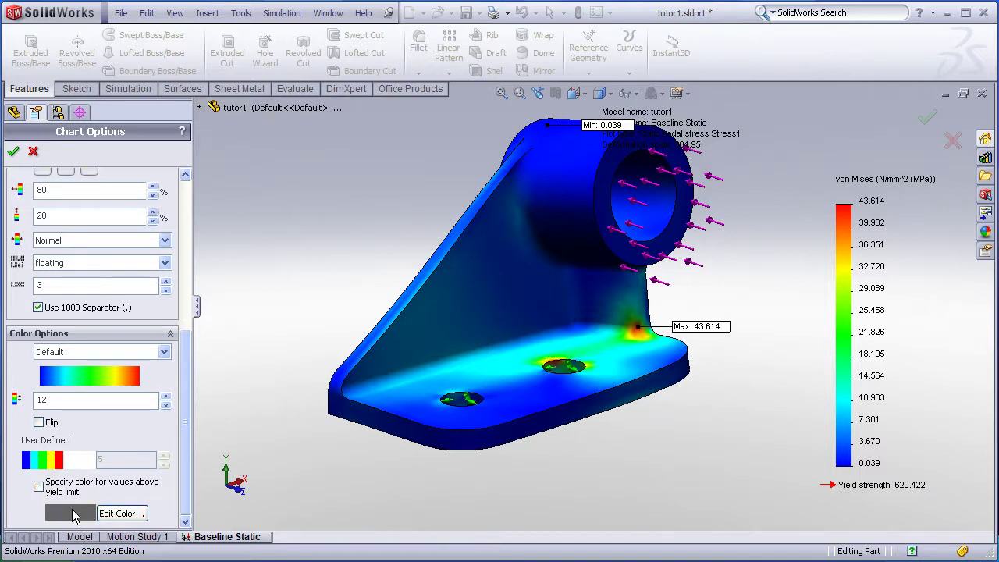
{"action": "scroll", "coordinate": [183, 441], "scroll_direction": "up", "scroll_amount": 1}
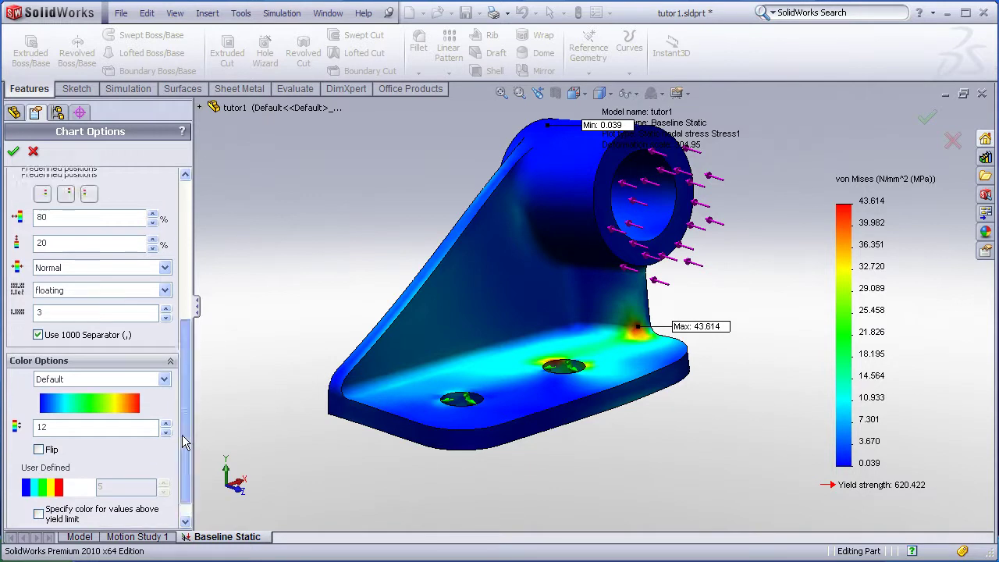
{"action": "scroll", "coordinate": [186, 443], "scroll_direction": "up", "scroll_amount": 5}
{"action": "left_click", "coordinate": [14, 150]}
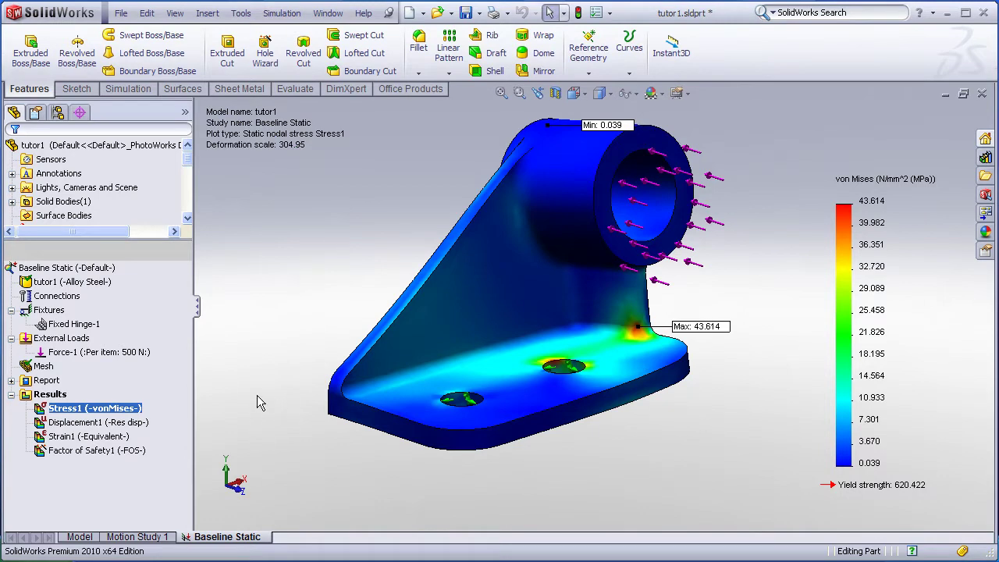
In the Stress1 settings, set Fringe Options to Discrete for banded stress contours
{"action": "right_click", "coordinate": [48, 410]}
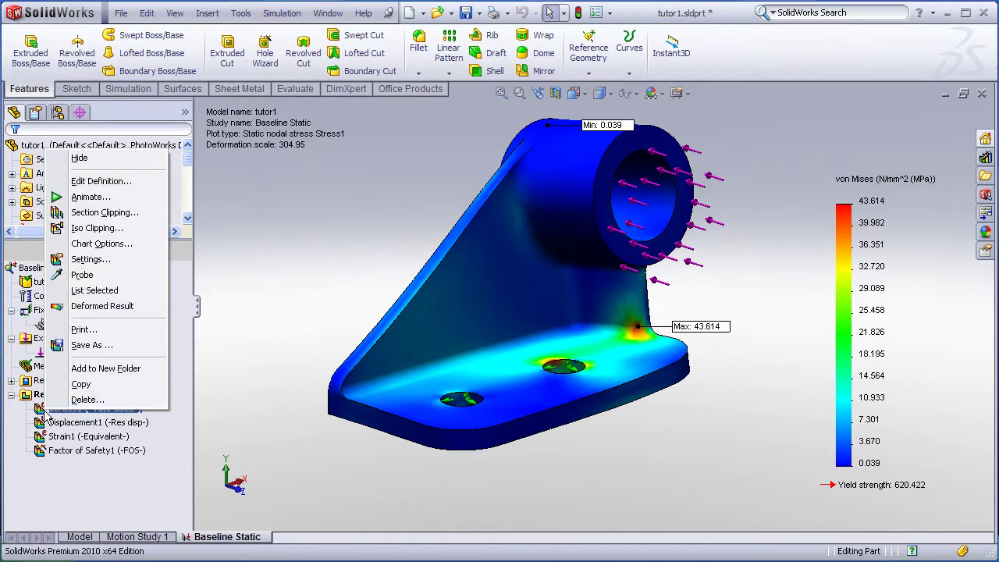
{"action": "left_click", "coordinate": [109, 266]}
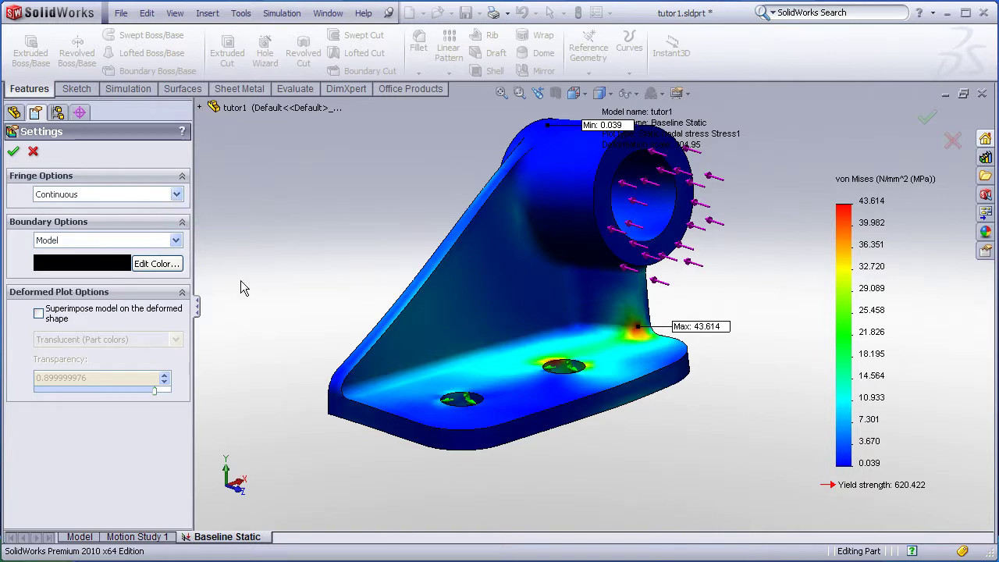
{"action": "scroll", "coordinate": [561, 377], "scroll_direction": "down", "scroll_amount": 5}
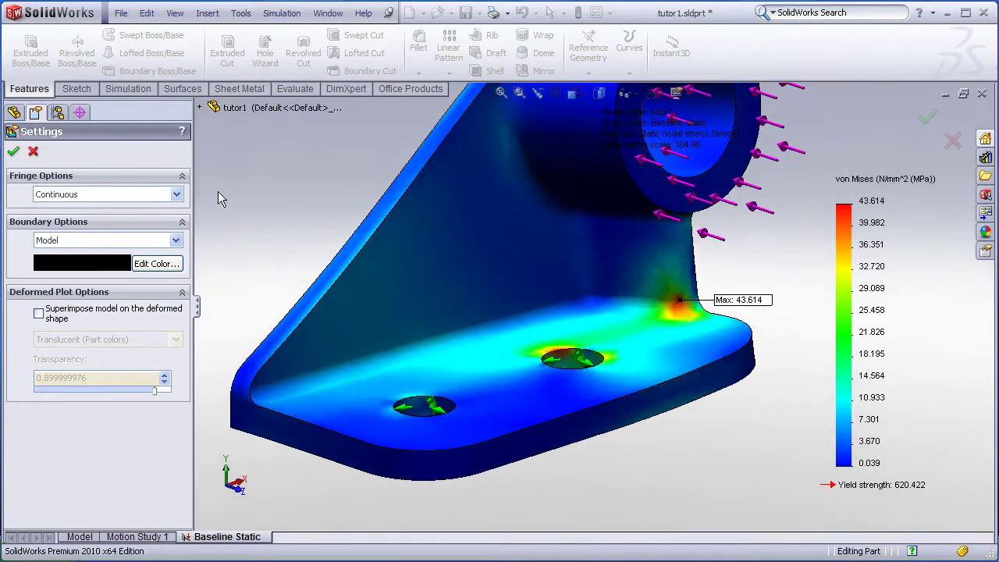
{"action": "left_click", "coordinate": [175, 194]}
{"action": "left_click", "coordinate": [145, 229]}
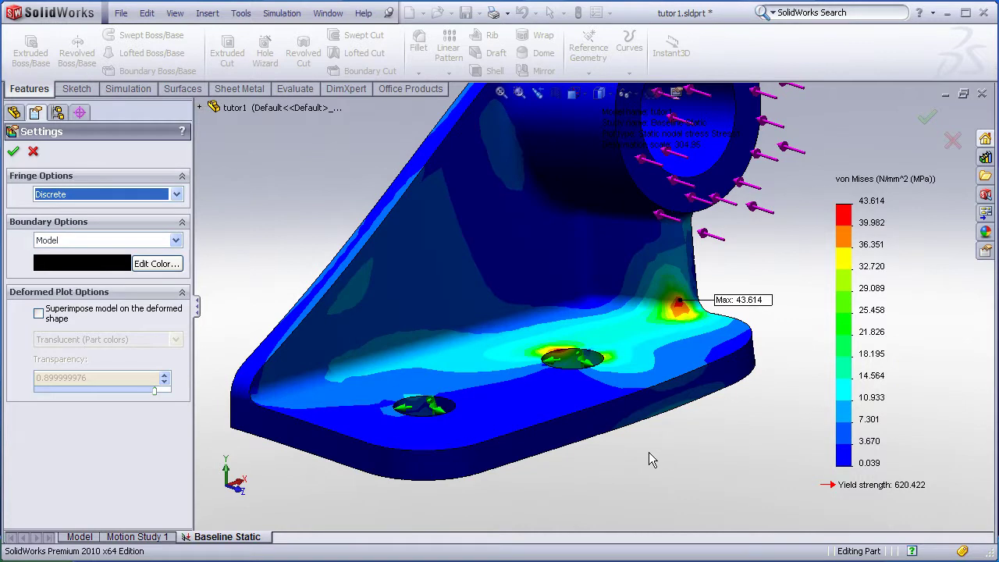
{"action": "middle_click_drag", "start_coordinate": [648, 452], "coordinate": [656, 467]}
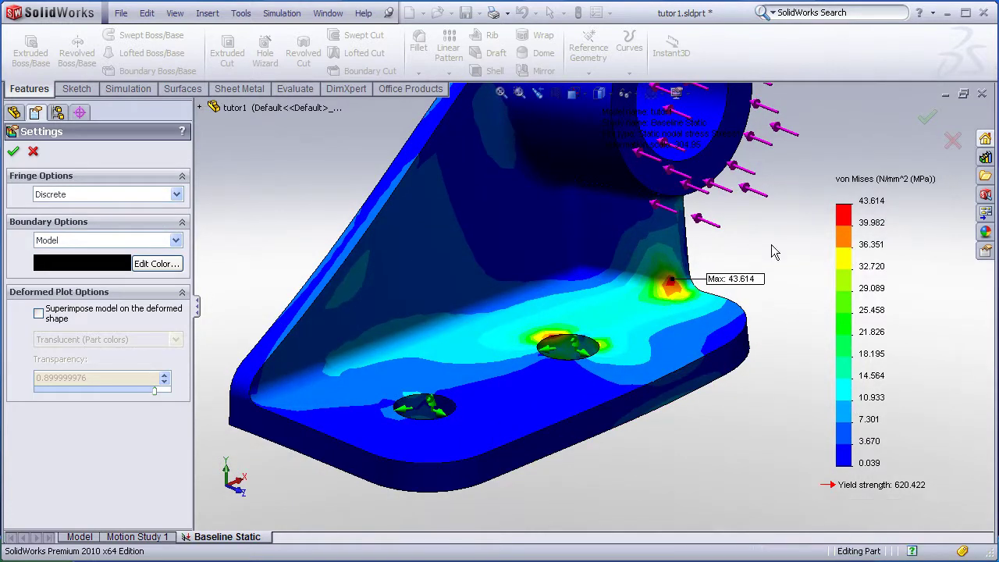
Set Boundary Options to Mesh, apply the Stress1 settings, and dismiss the follow-up menu
{"action": "key", "text": "ctrl+7"}
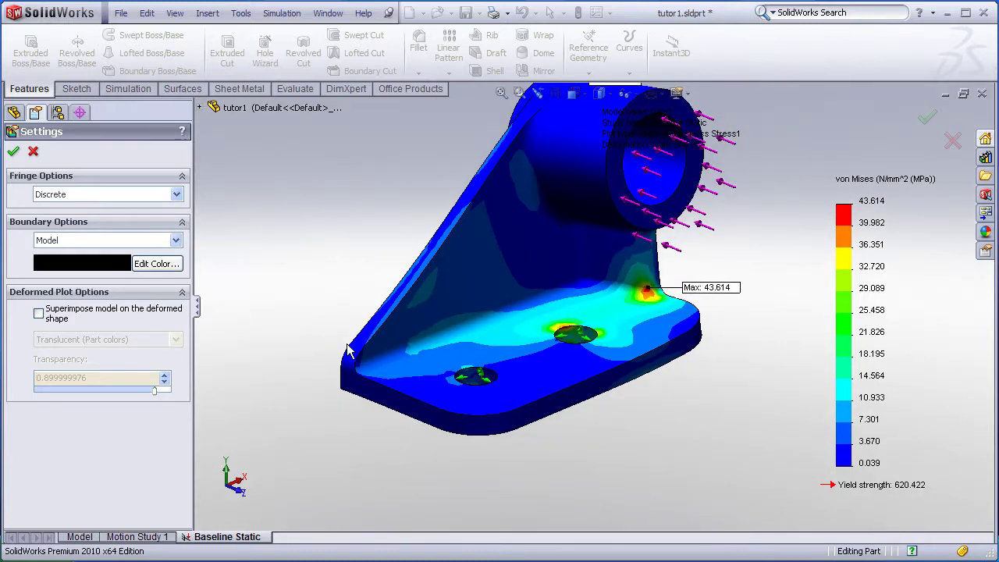
{"action": "left_click", "coordinate": [178, 240]}
{"action": "left_click", "coordinate": [107, 275]}
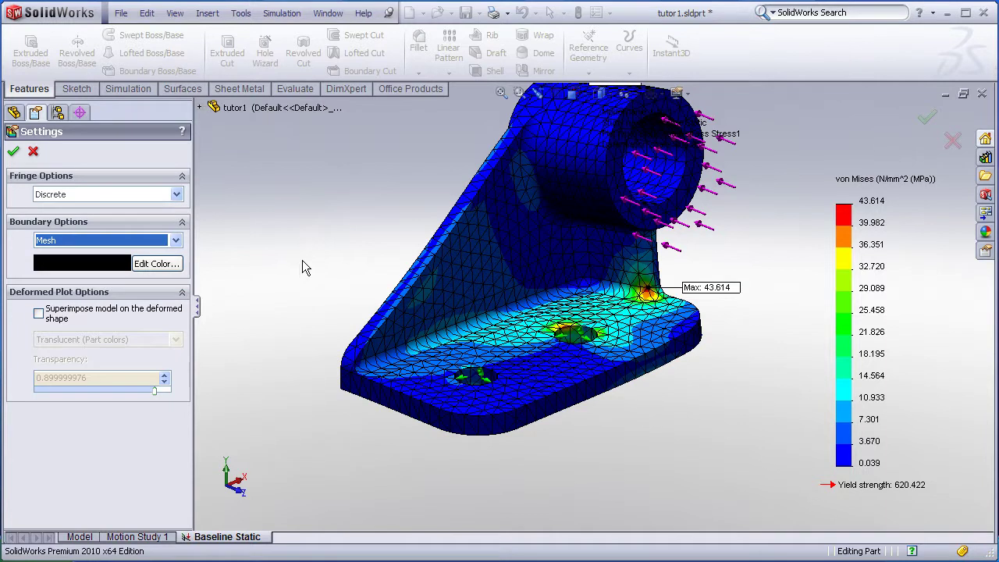
{"action": "left_click", "coordinate": [13, 151]}
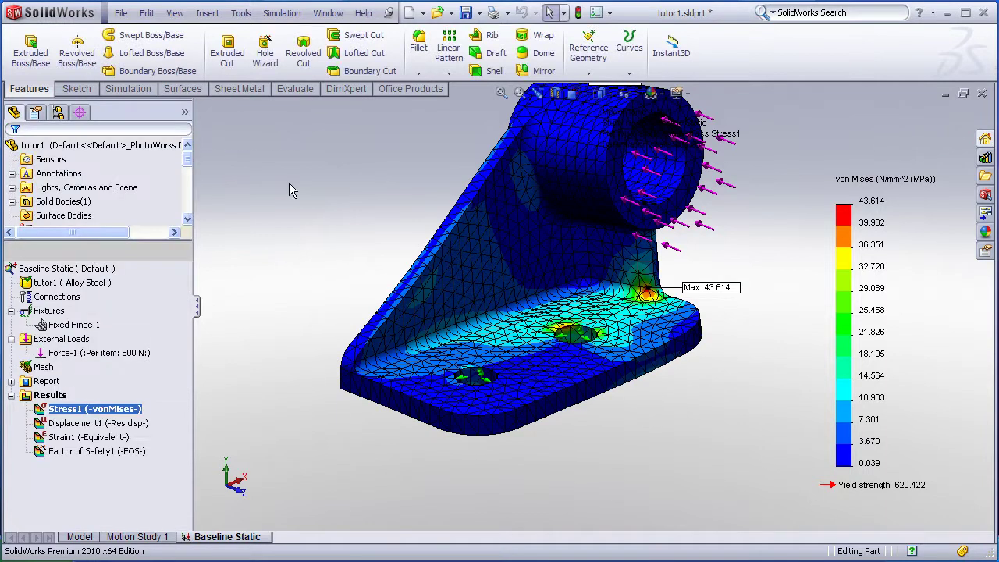
{"action": "right_click", "coordinate": [66, 408]}
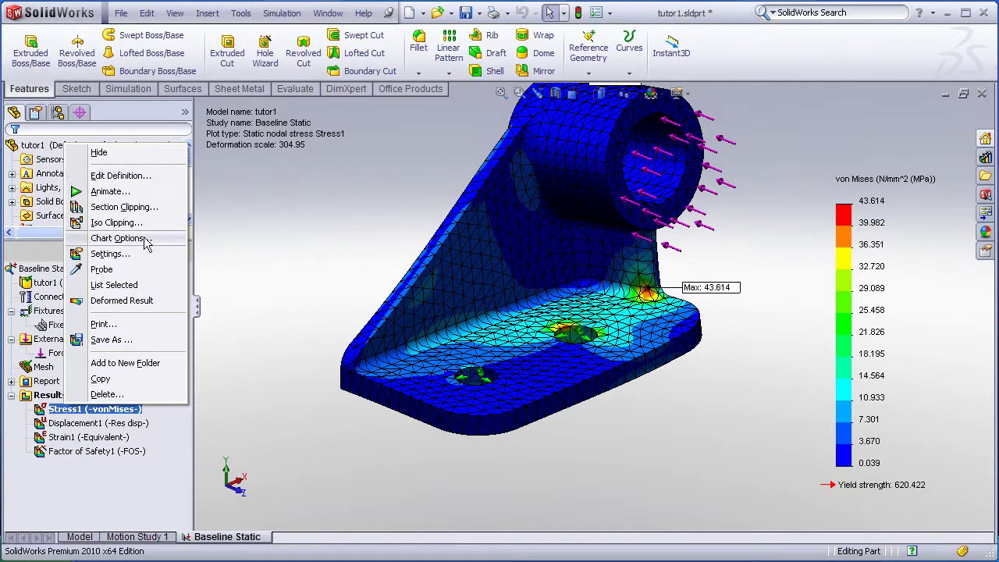
{"action": "left_click", "coordinate": [267, 251]}
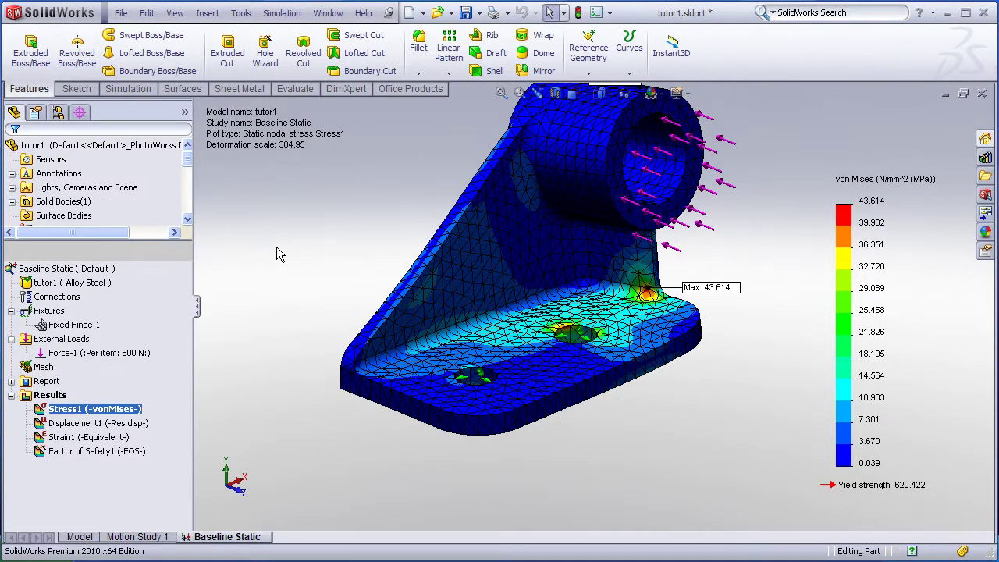